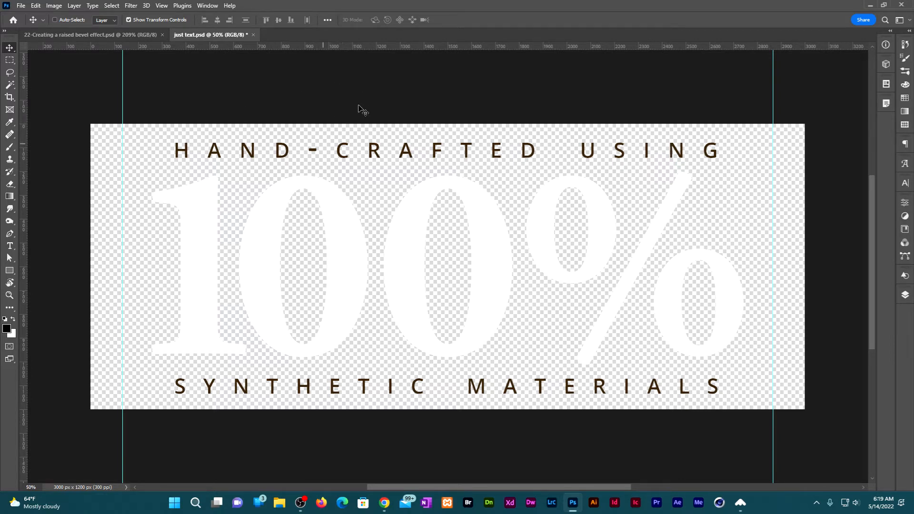
Check the image size and resolution of the just text.psd document without changing them.
left_click(54, 7)
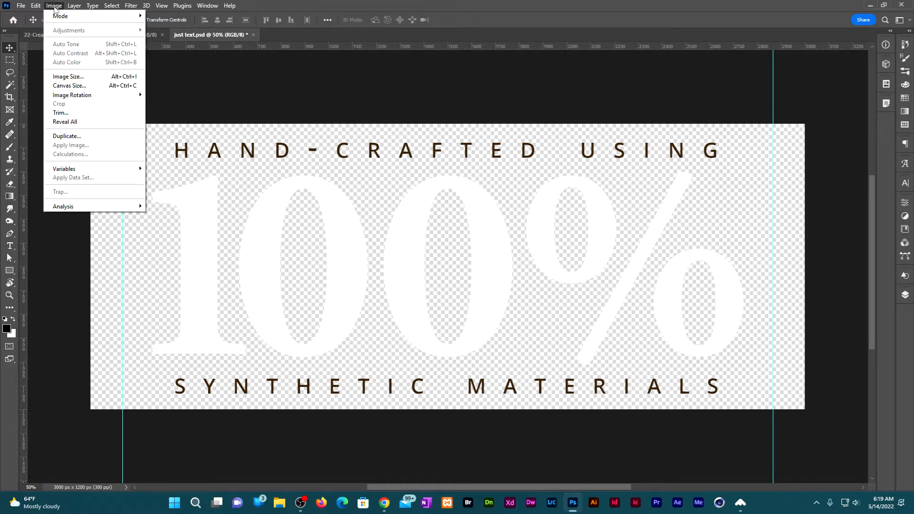
left_click(75, 77)
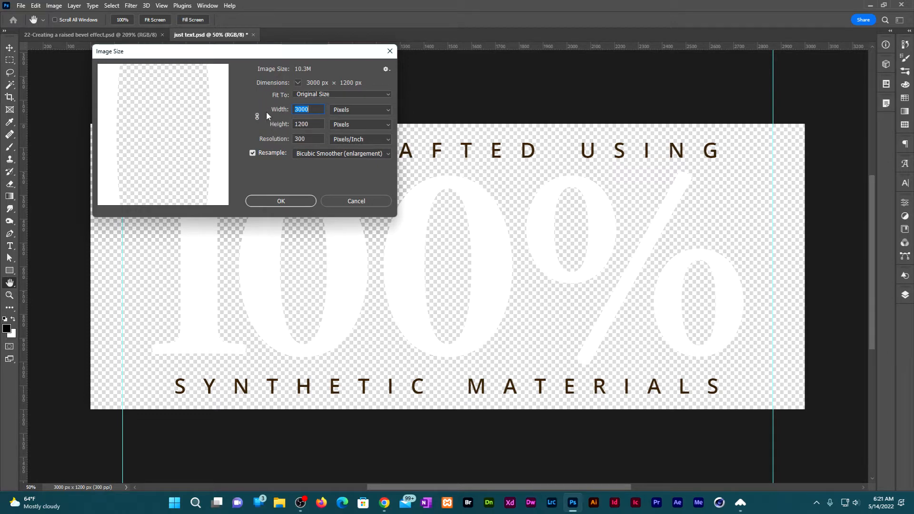
left_click(361, 206)
Create a new 3200 x 600 px RGB document at 300 ppi with transparent background contents.
left_click(21, 6)
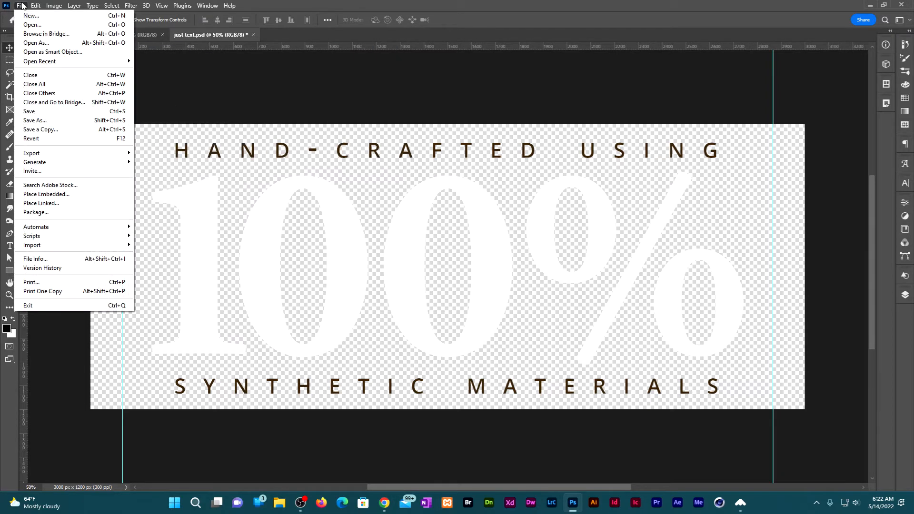
left_click(29, 16)
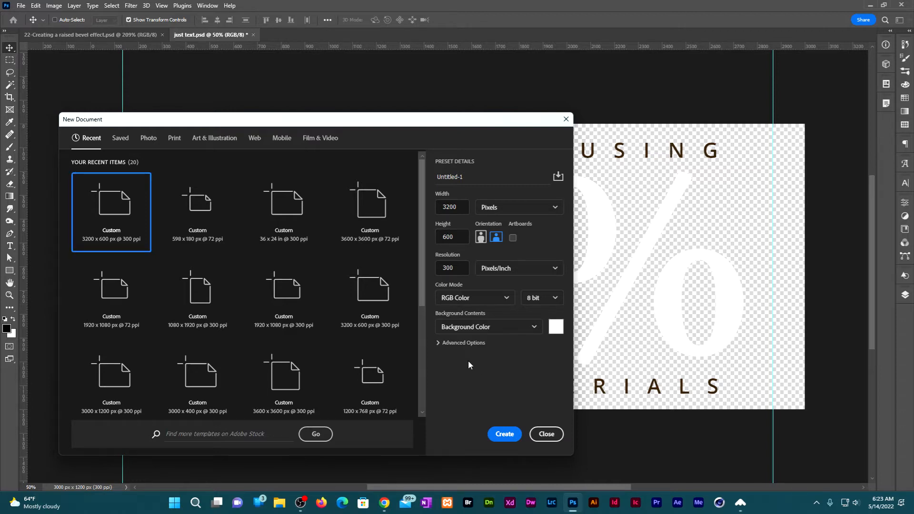
left_click(465, 327)
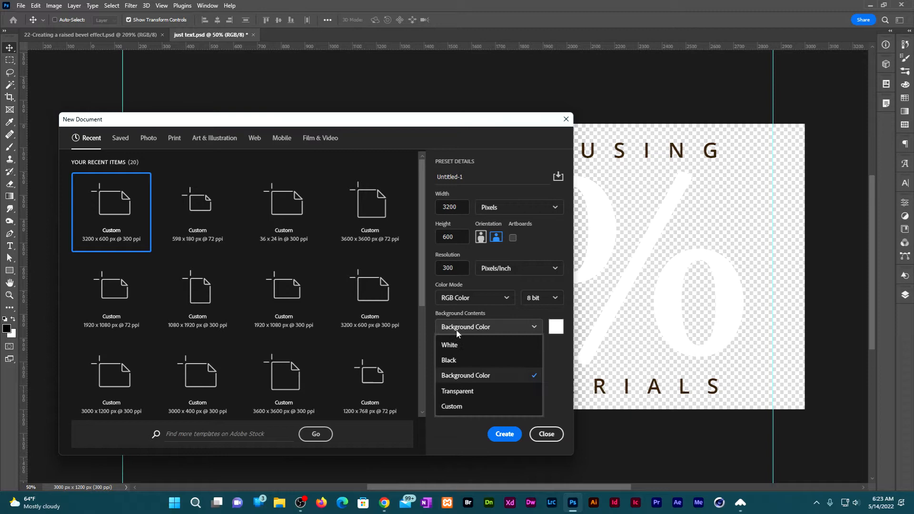
left_click(474, 392)
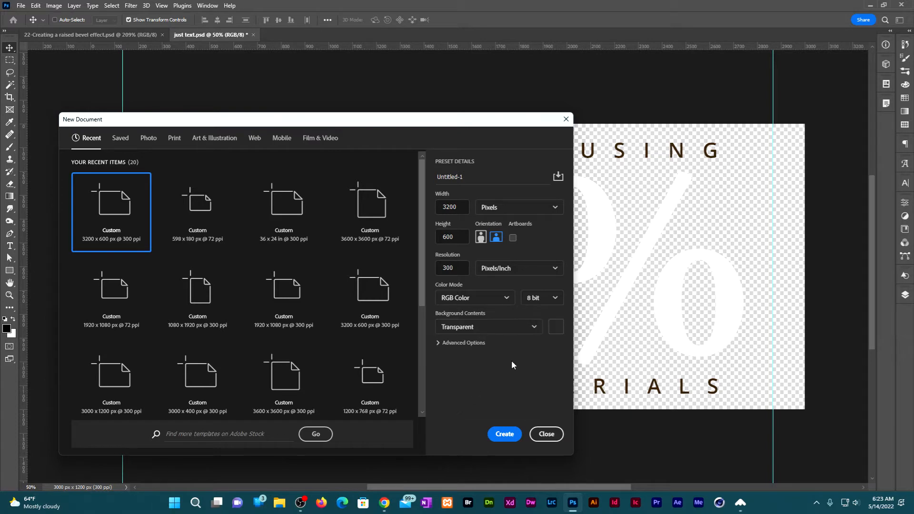
left_click(504, 433)
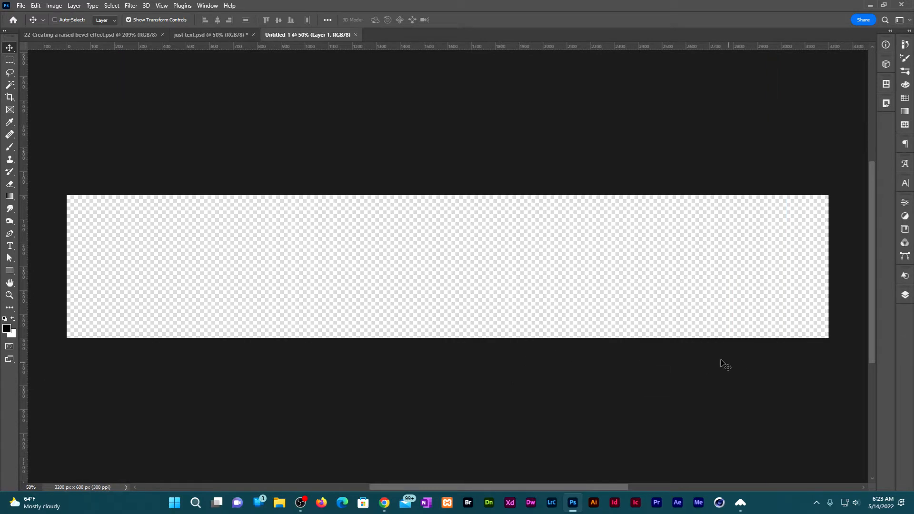
Convert the empty Layer 1 to a smart object and render the Clouds filter on it.
left_click(904, 294)
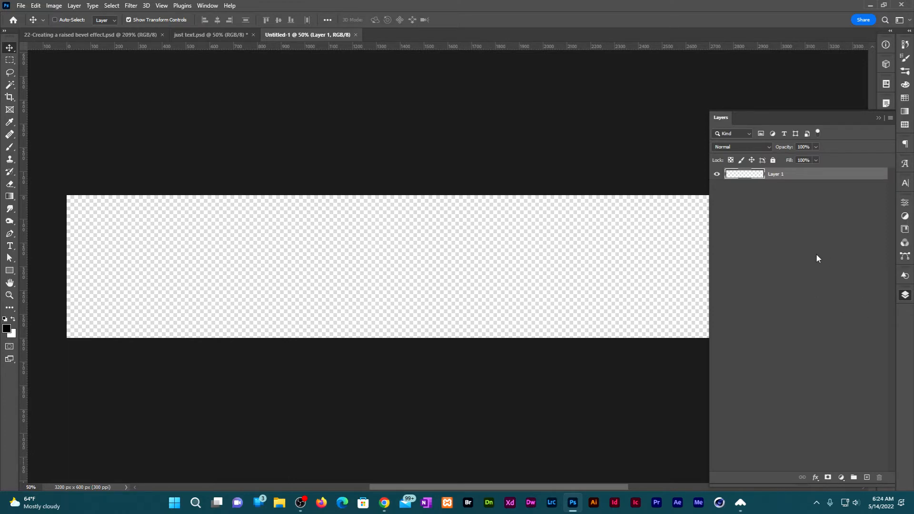
right_click(864, 177)
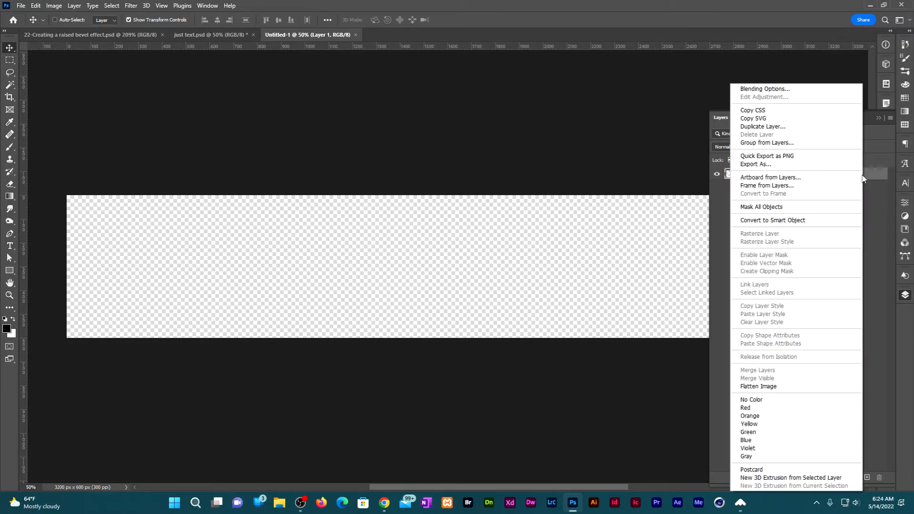
left_click(813, 224)
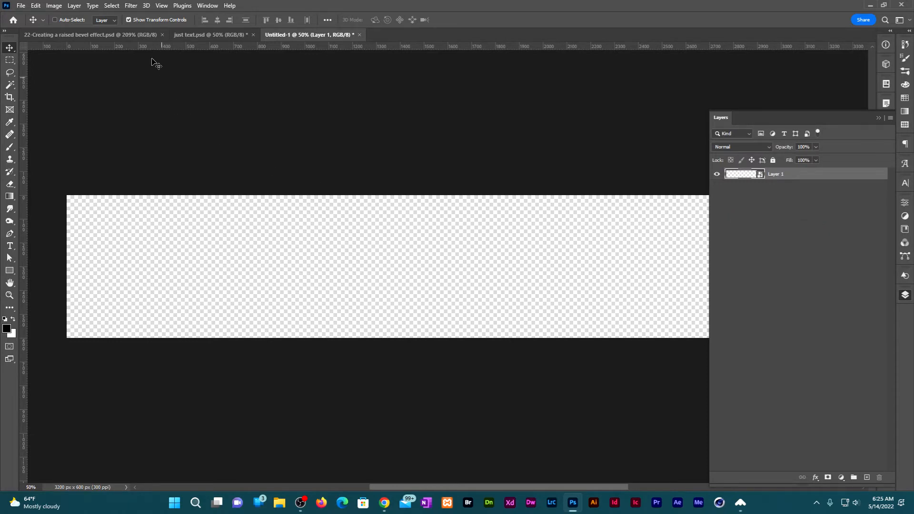
left_click(136, 5)
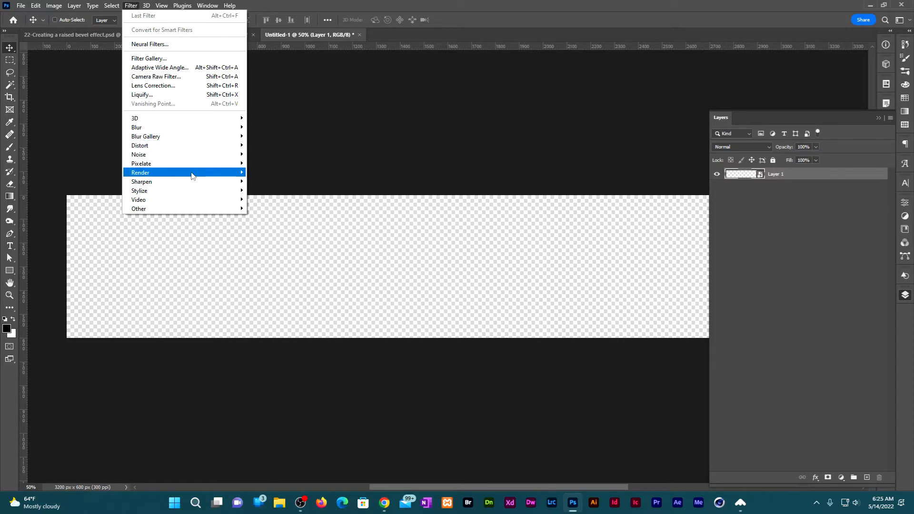
mouse_move(192, 175)
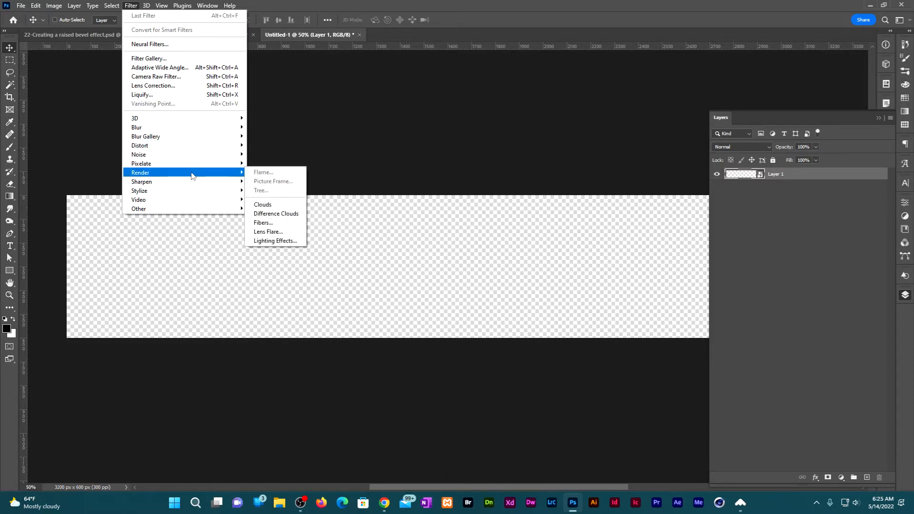
left_click(273, 206)
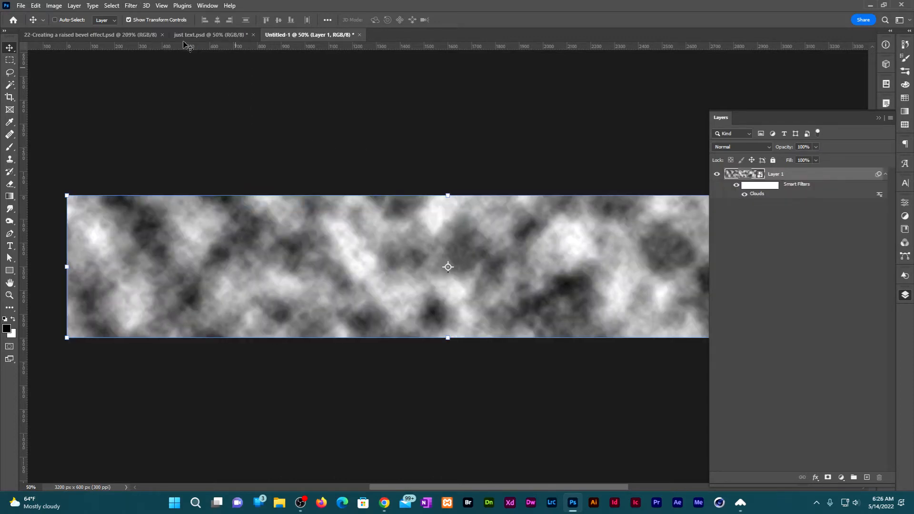
Apply a Motion Blur to the clouds layer with an angle of 0° and a distance of 100 pixels.
left_click(130, 6)
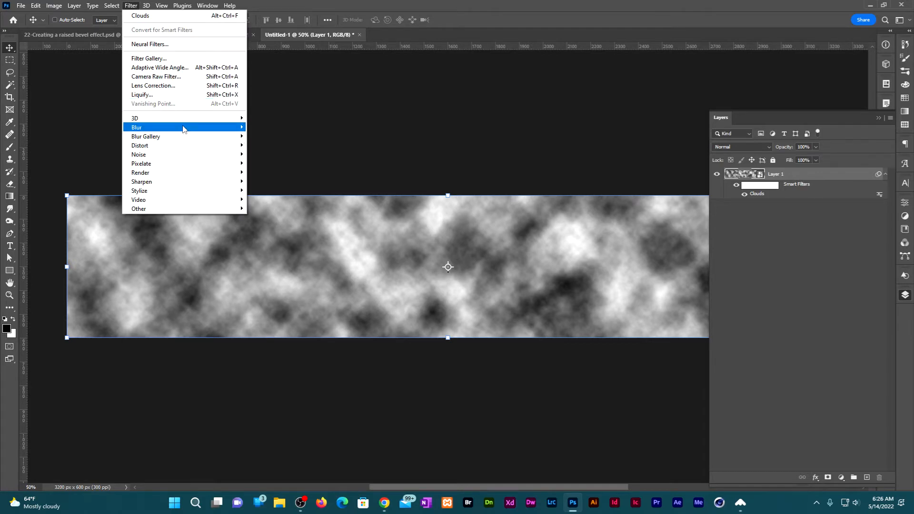
mouse_move(196, 127)
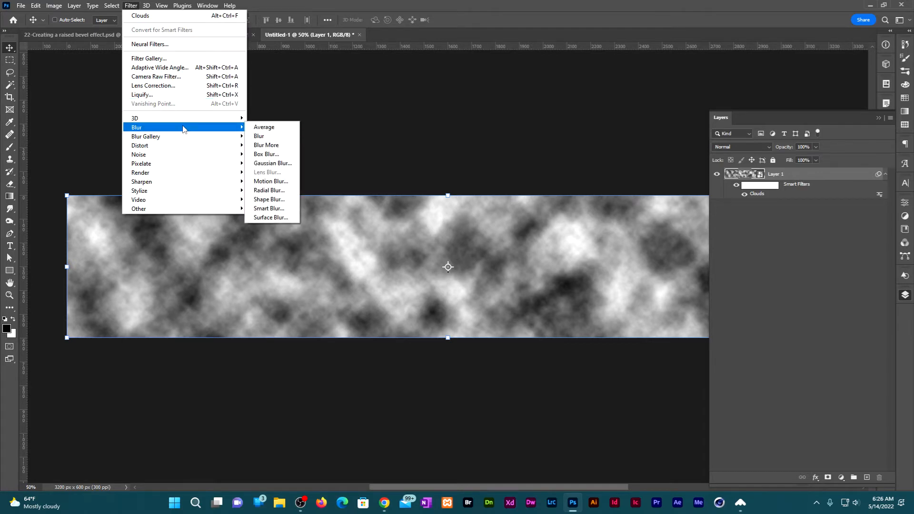
left_click(269, 181)
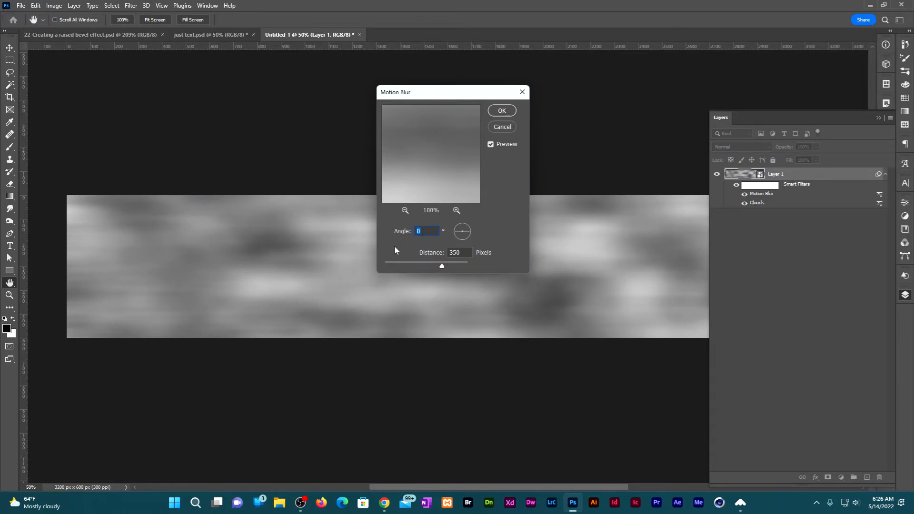
double_click(461, 252)
type("100")
key("Return")
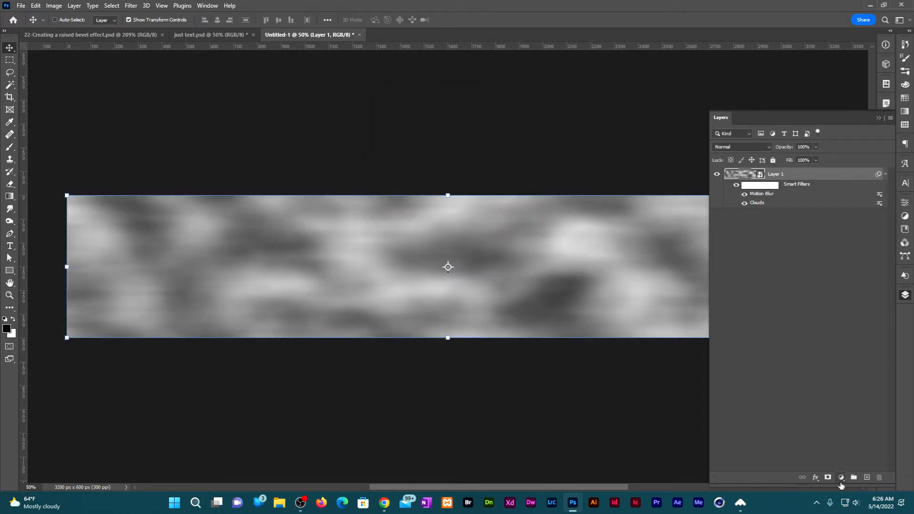
Add a Posterize adjustment layer with 24 levels and clip it to the clouds layer.
left_click(841, 481)
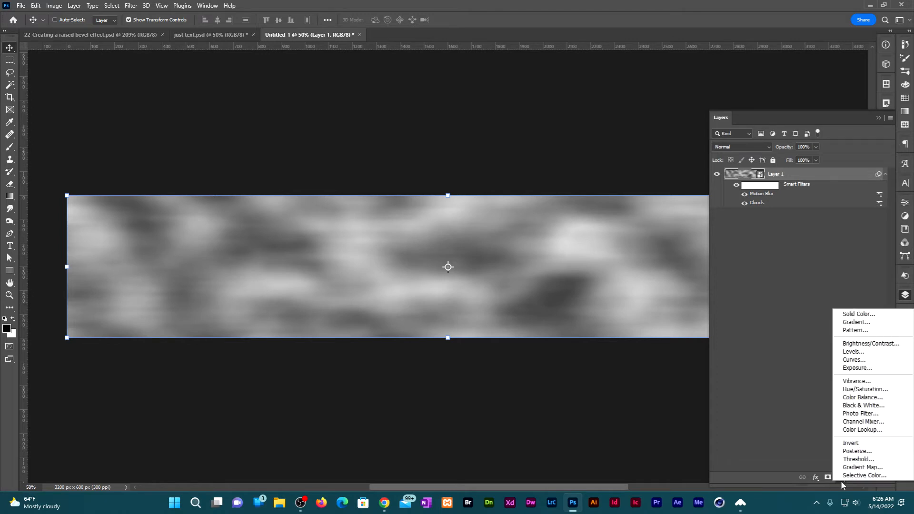
left_click(868, 455)
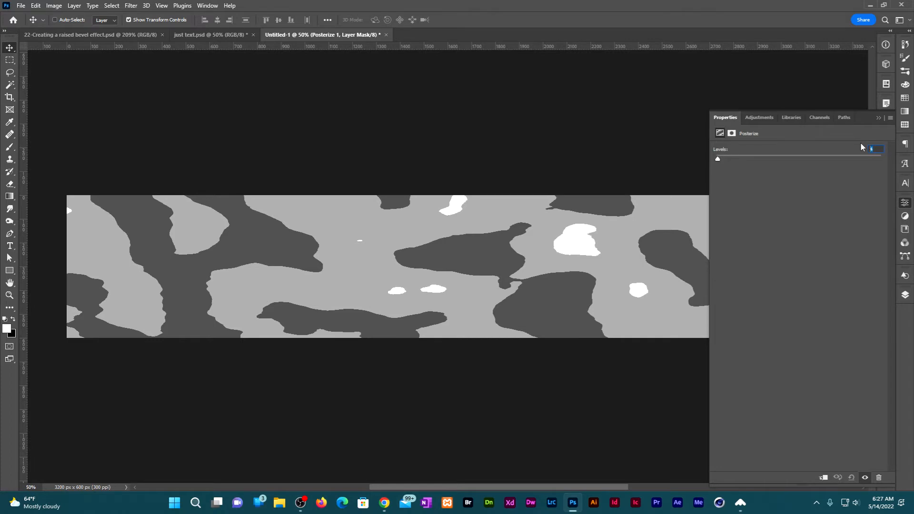
type("24")
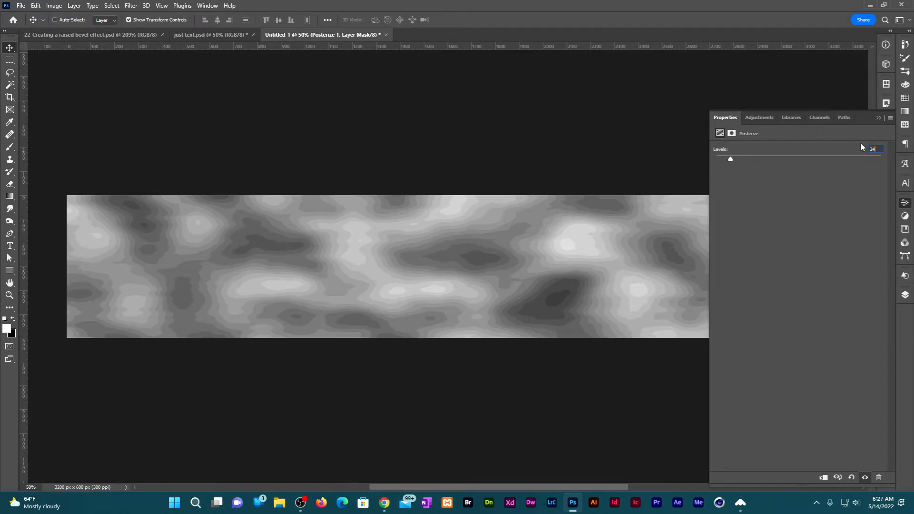
left_click(822, 478)
Rename the Posterize layer to "woodmaker" and convert it together with Layer 1 into one smart object.
key("F7")
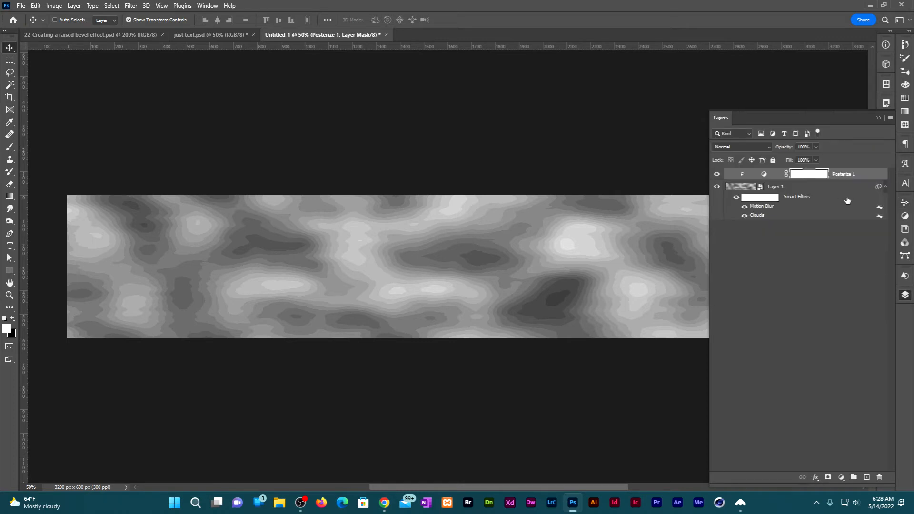
double_click(847, 175)
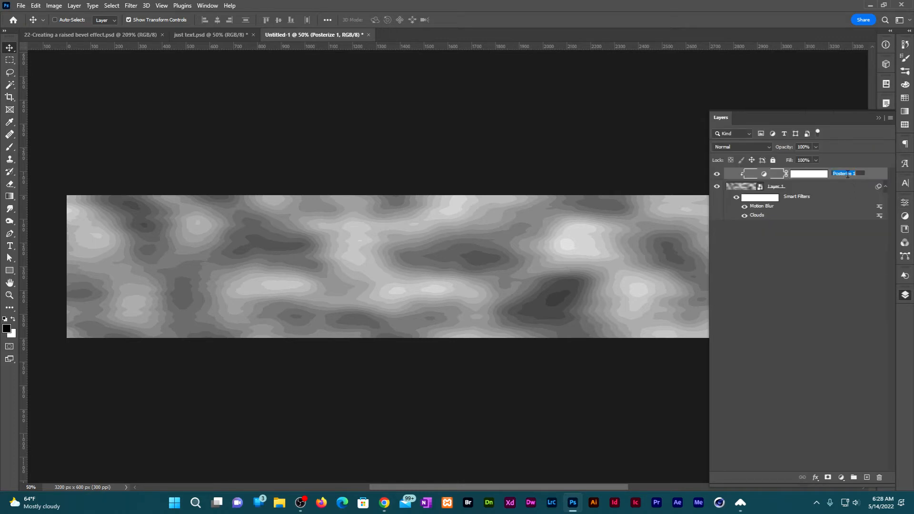
type("woodmaker")
key("Return")
left_click(838, 187)
right_click(850, 189)
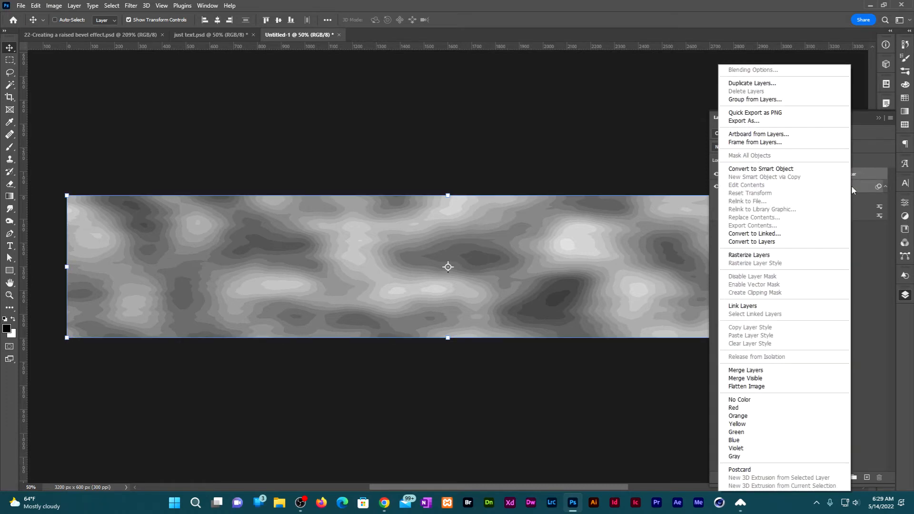
left_click(803, 170)
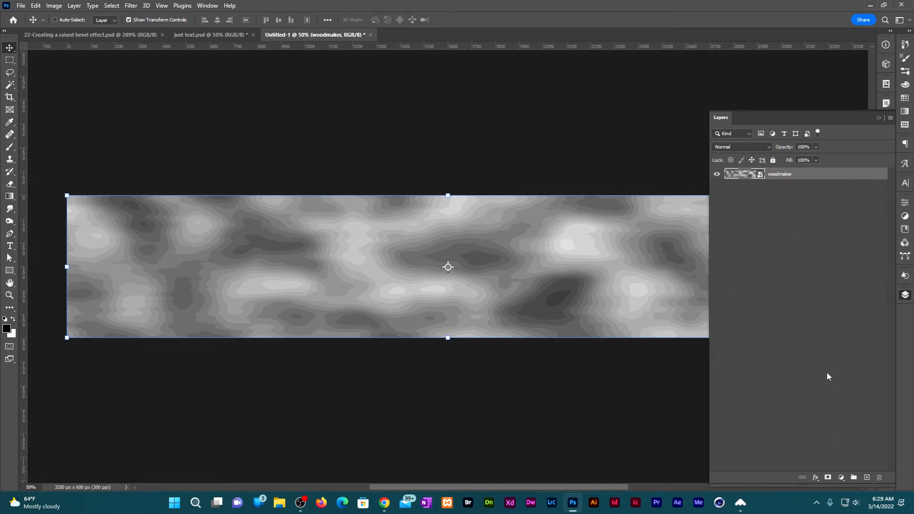
Add a Levels adjustment layer above woodmaker with input levels of 30 for shadows, 0.9 for midtones and 215 for highlights.
left_click(842, 478)
left_click(858, 347)
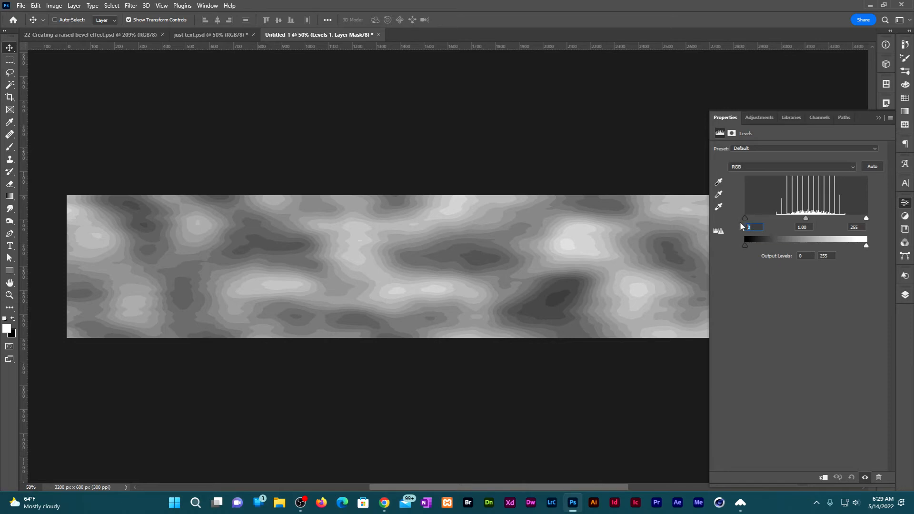
type("30")
key("Tab")
type("1")
key("Tab")
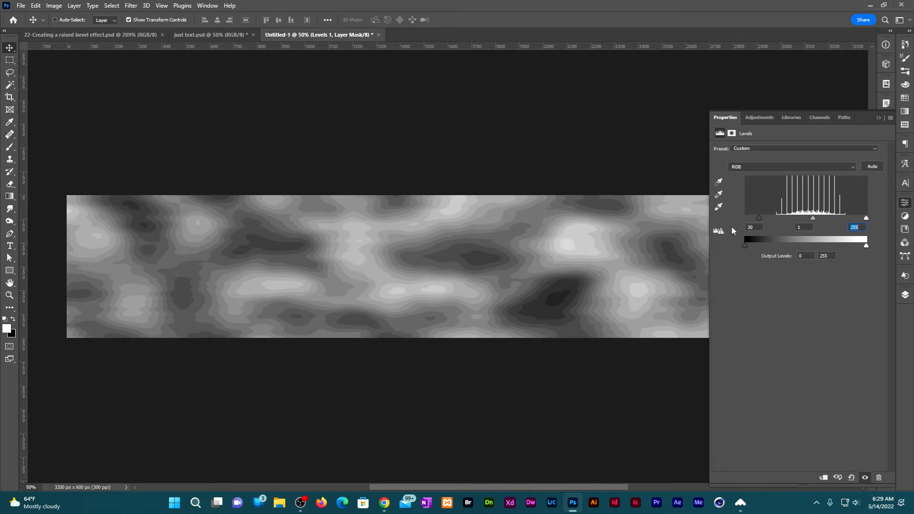
type("215")
key("Tab")
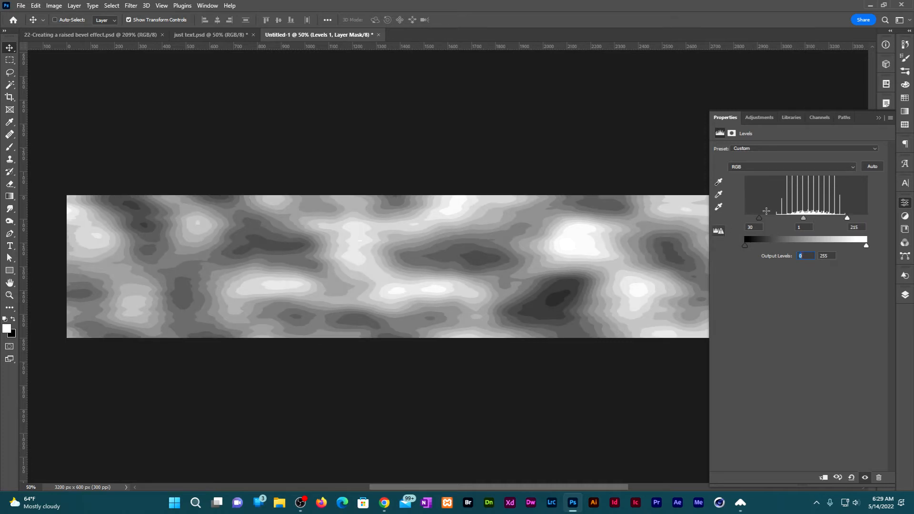
left_click(805, 226)
type("0.9")
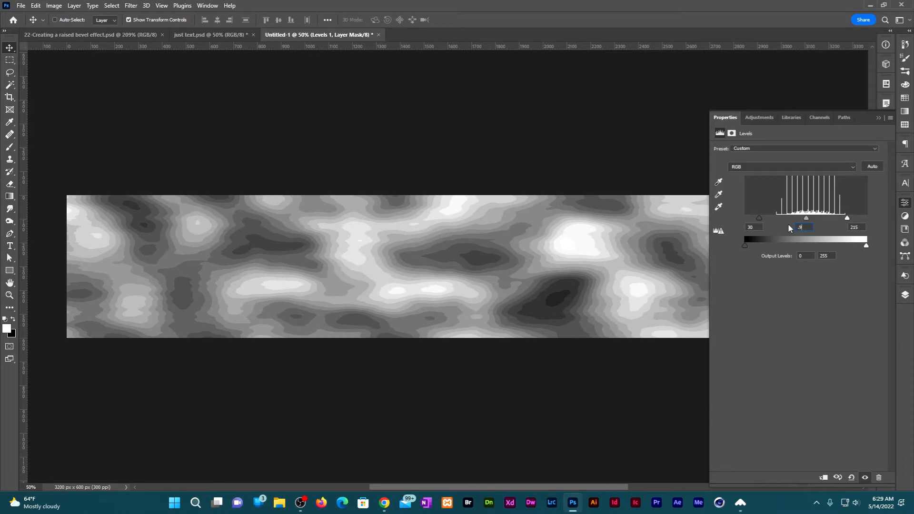
key("Tab")
Apply a High Pass filter with a 5.0 pixel radius to the woodmaker smart object.
left_click(905, 295)
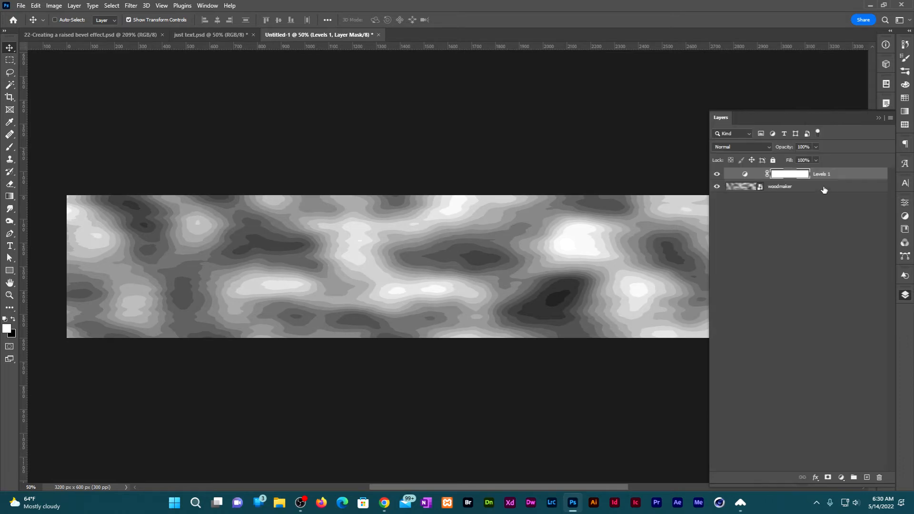
left_click(824, 190)
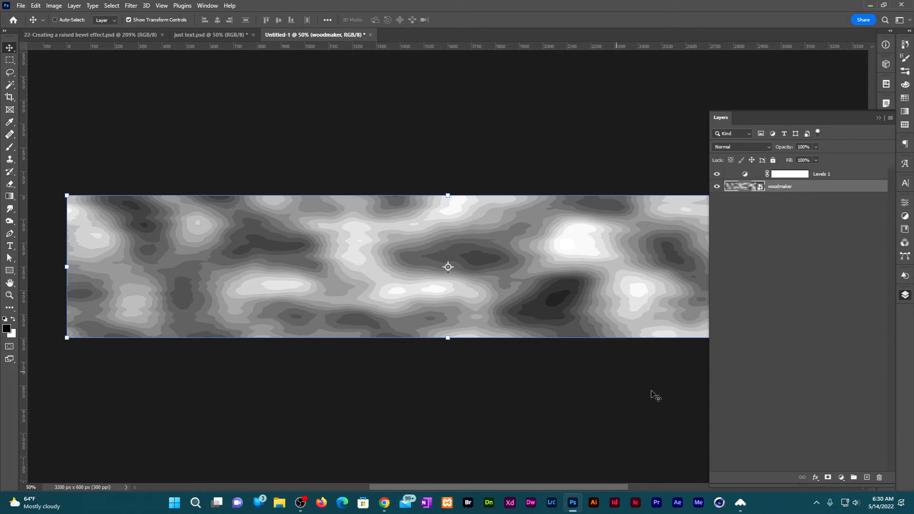
left_click(129, 6)
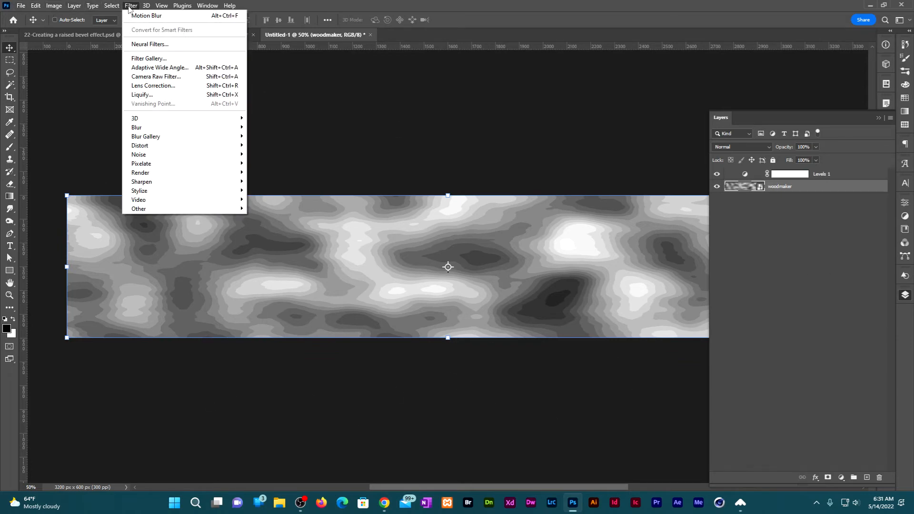
mouse_move(224, 208)
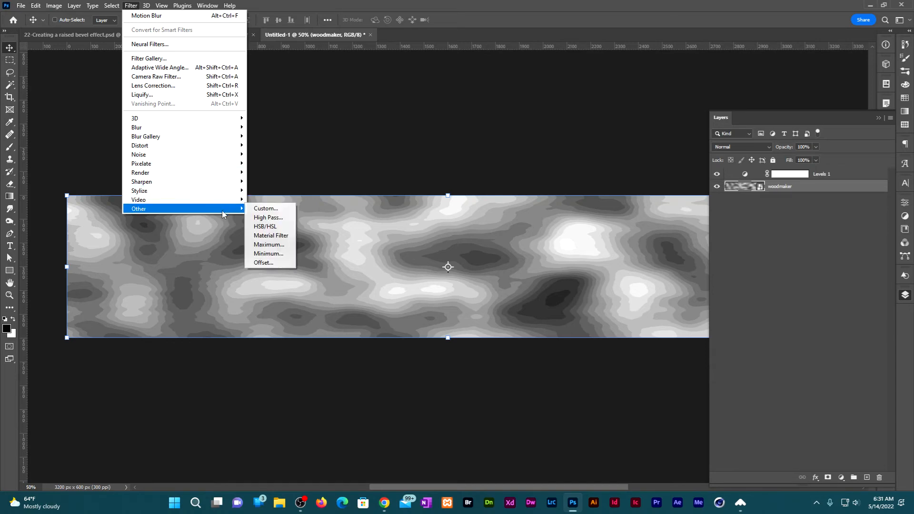
left_click(284, 219)
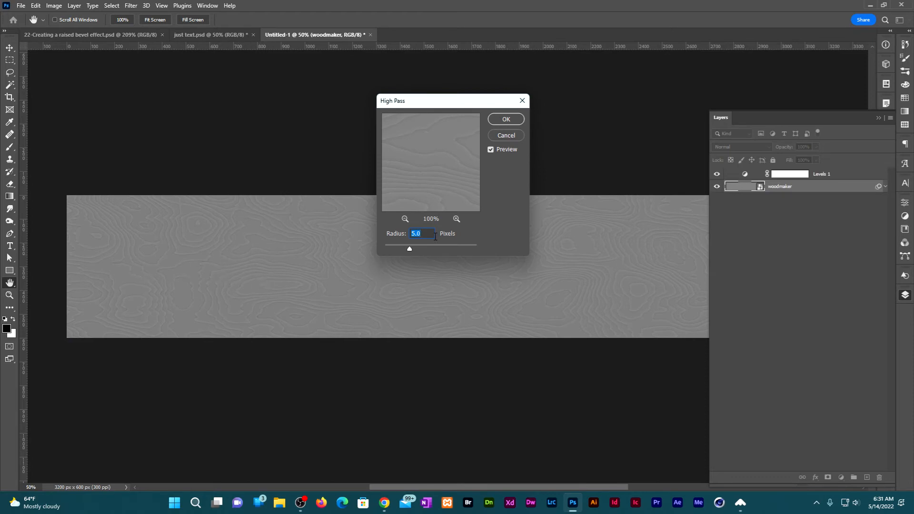
left_click(507, 122)
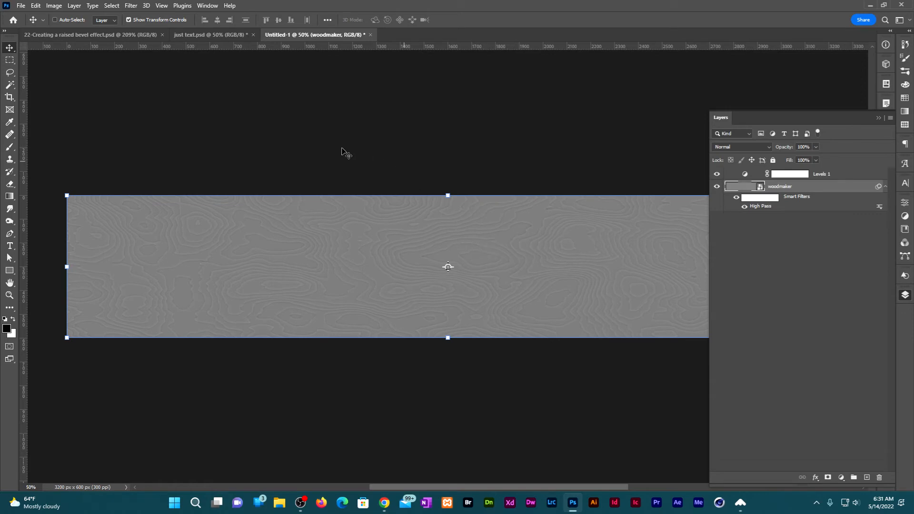
Apply an Add Noise filter to the woodmaker smart object with 2% amount, Gaussian distribution and Monochromatic enabled.
left_click(131, 5)
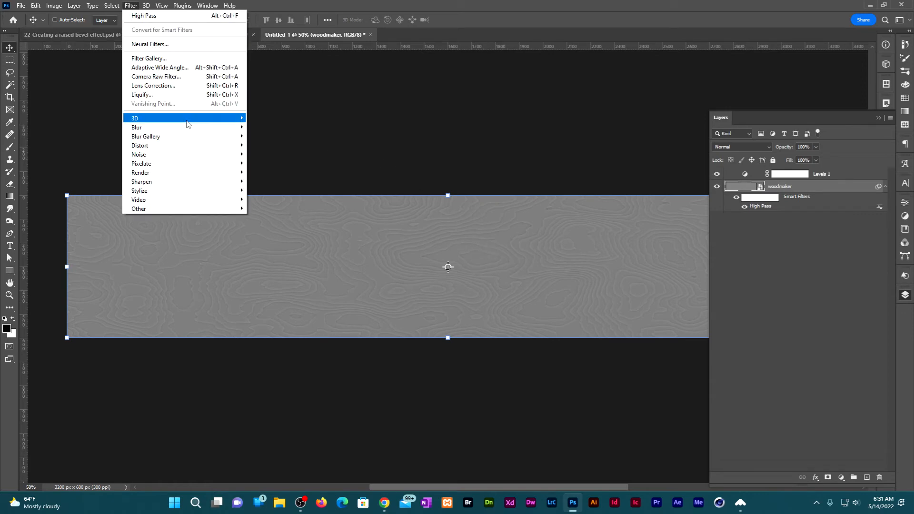
mouse_move(200, 157)
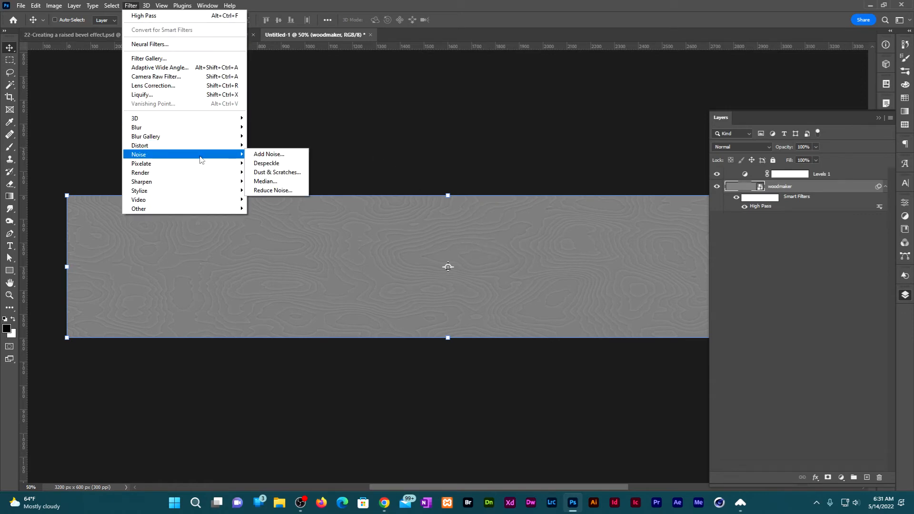
left_click(269, 154)
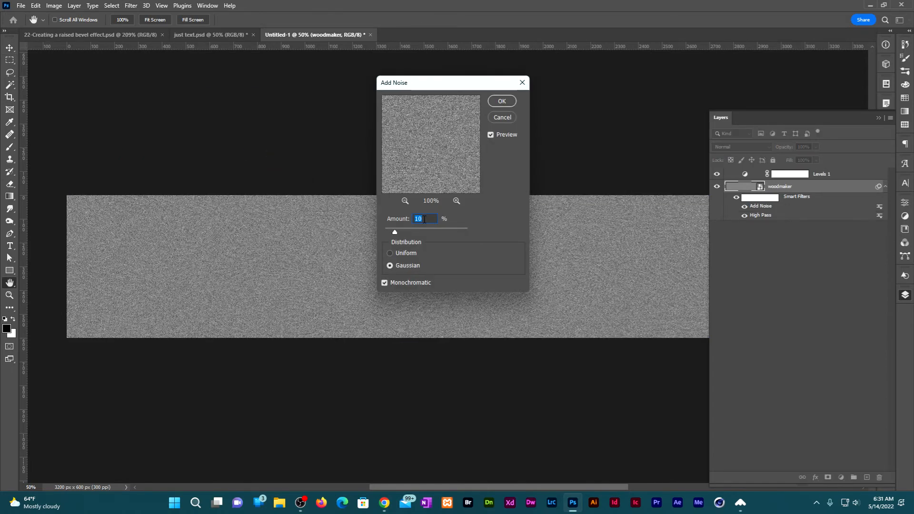
type("2")
left_click(502, 101)
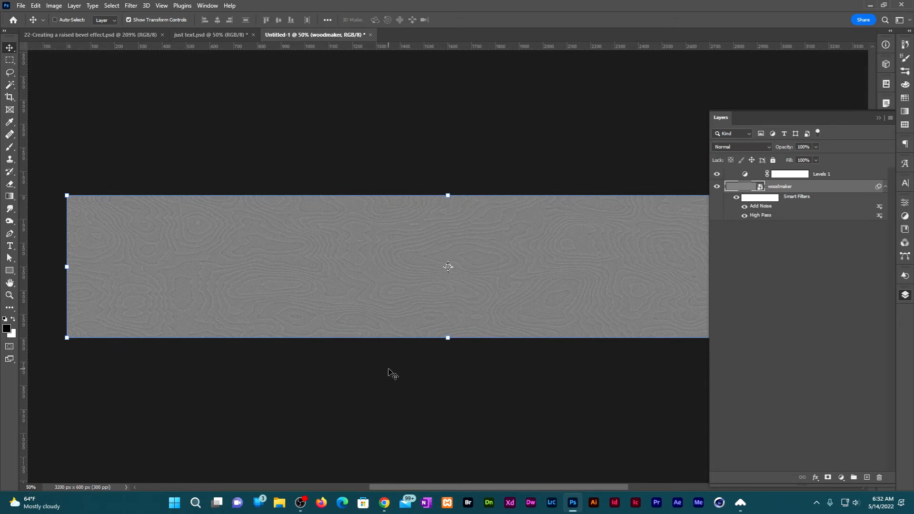
Apply a Motion Blur filter to the woodmaker smart object with a 0° angle and a 10-pixel distance.
left_click(130, 6)
mouse_move(172, 128)
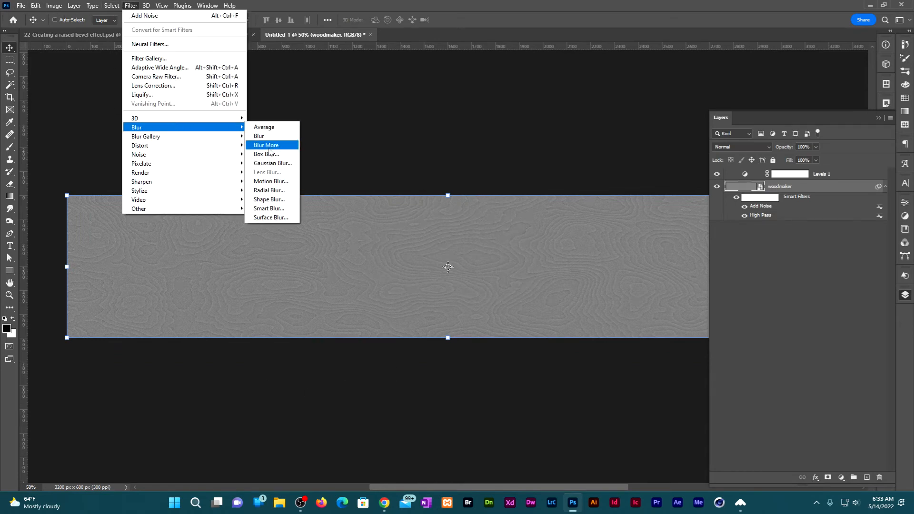
left_click(271, 181)
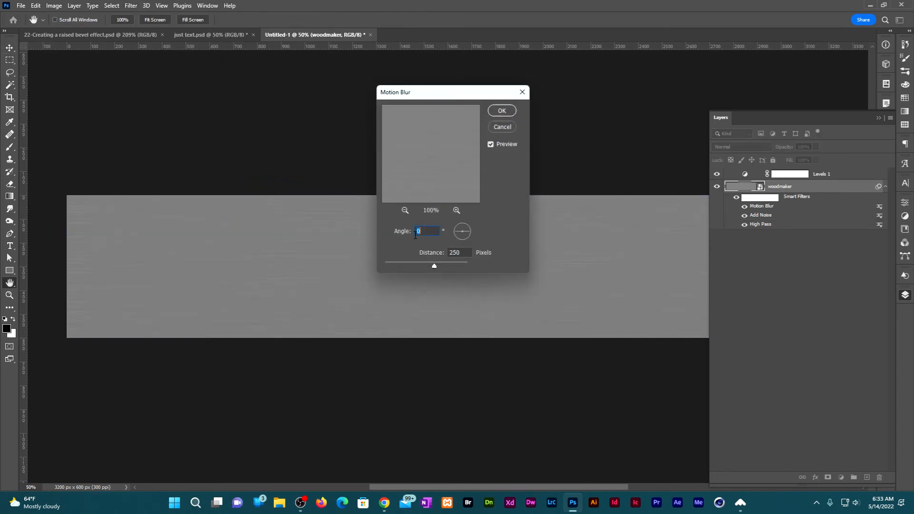
double_click(465, 253)
type("10")
left_click(502, 110)
key("v")
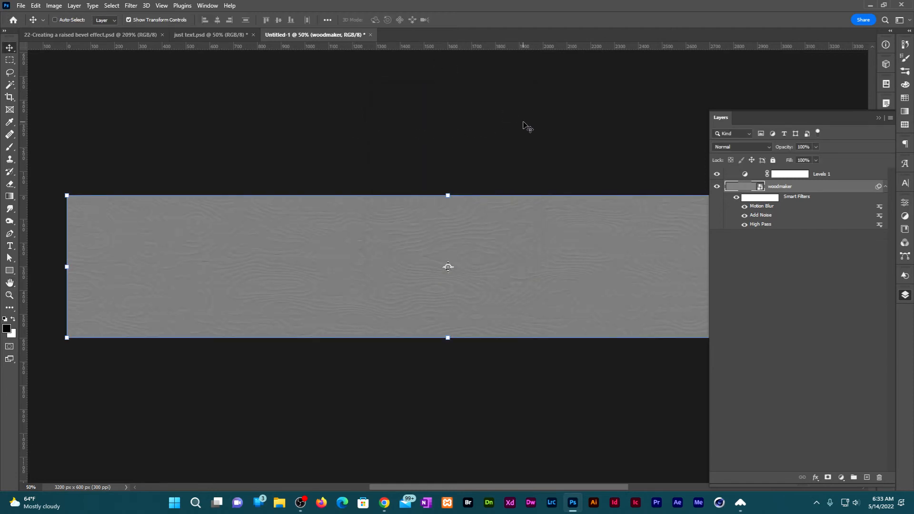
Apply an Emboss filter to the woodmaker smart object with a 15° angle, 1-pixel height and 500% amount.
left_click(132, 6)
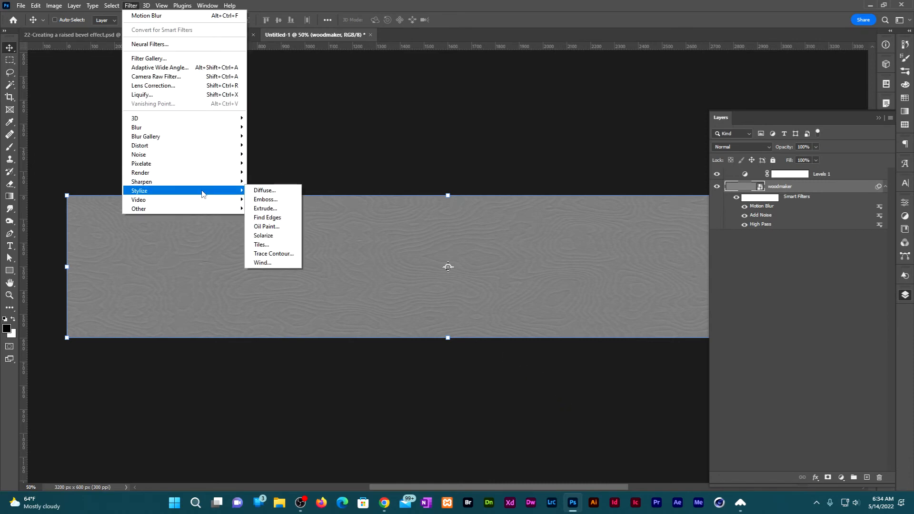
left_click(277, 200)
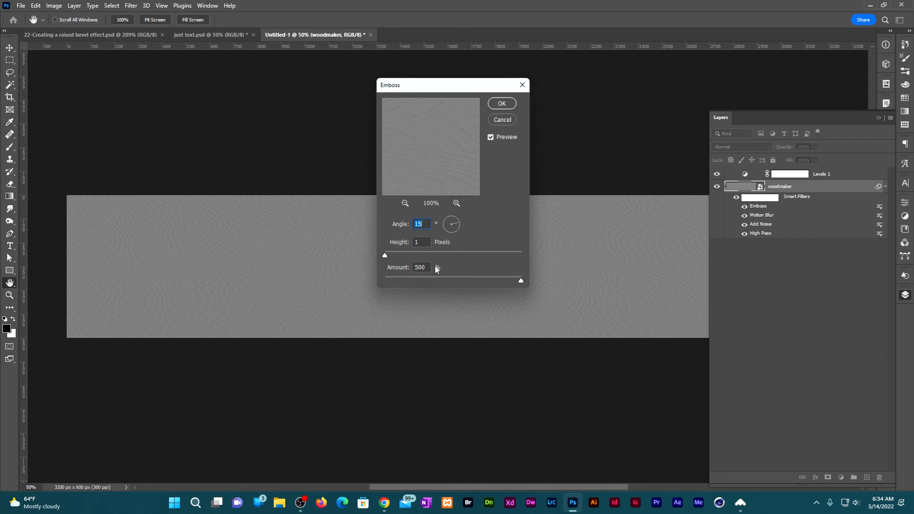
left_click(502, 104)
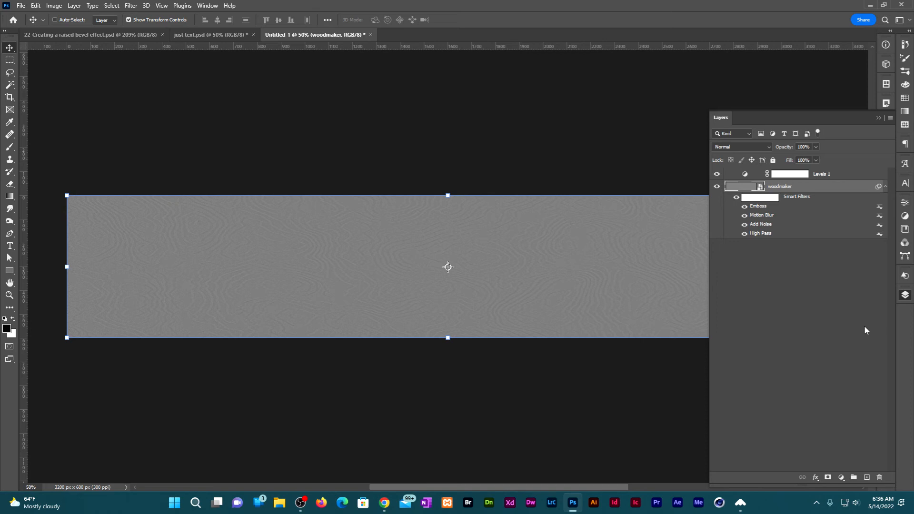
Change the blending mode of woodmaker's Emboss smart filter to one of the contrast-boosting light modes.
double_click(879, 207)
key("Tab")
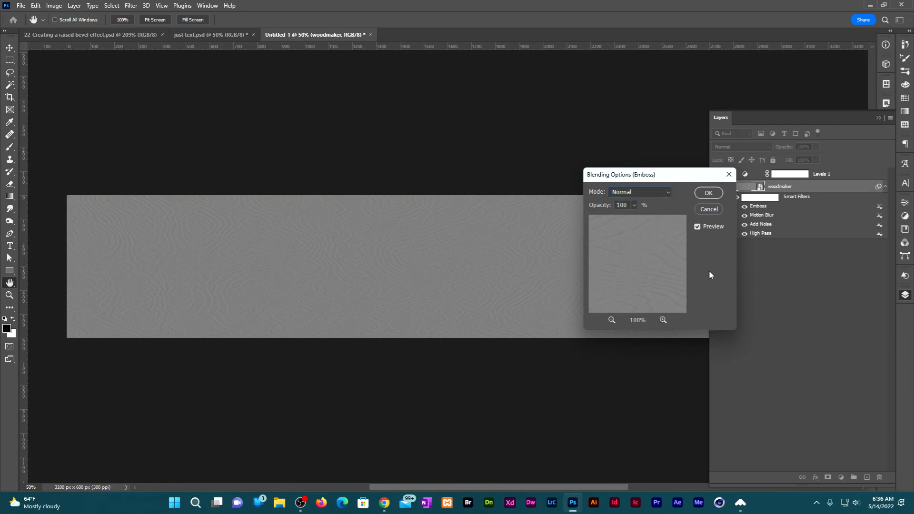
left_click(679, 193)
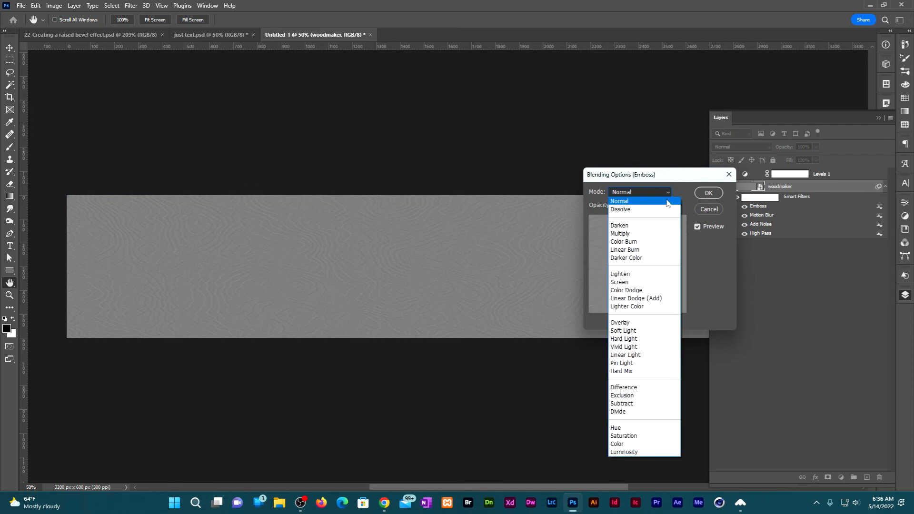
left_click(621, 350)
key("Return")
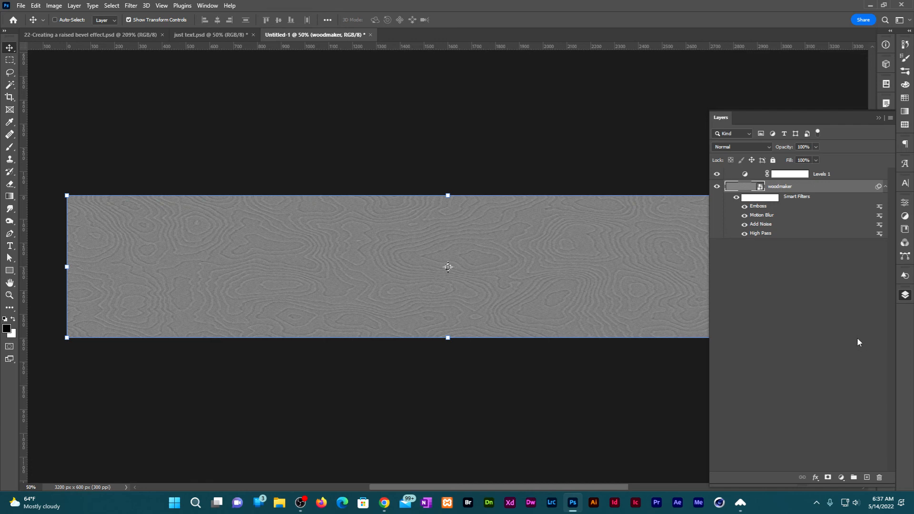
Add a Color Overlay effect to woodmaker with color 804a00, Color blend mode and 100% opacity, and view the result full screen.
left_click(816, 478)
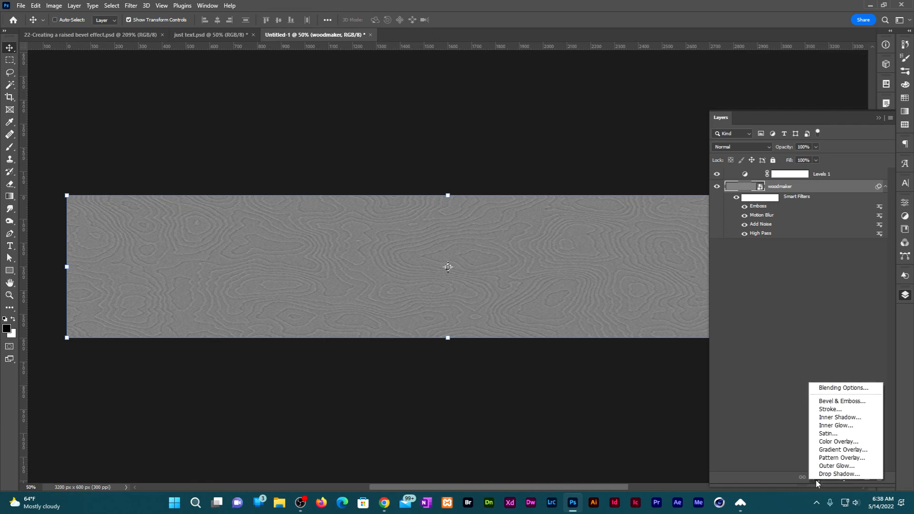
left_click(859, 442)
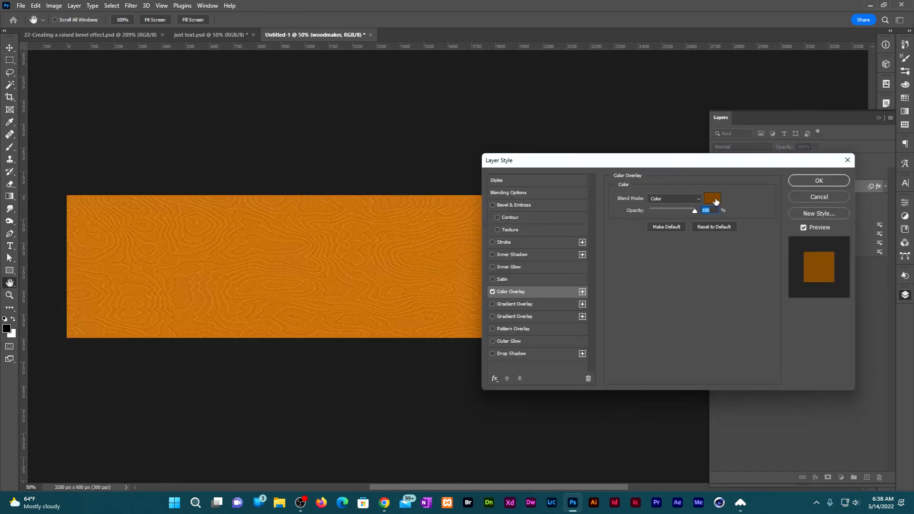
left_click(715, 200)
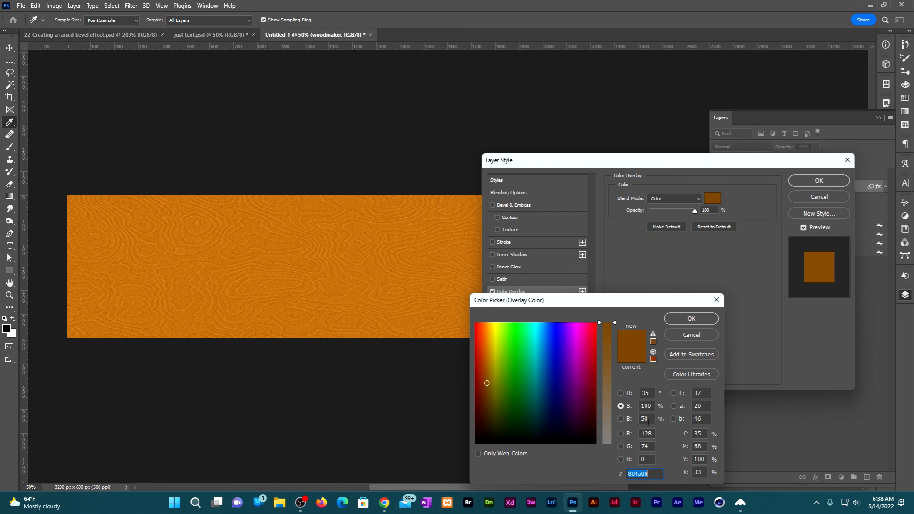
left_click(694, 318)
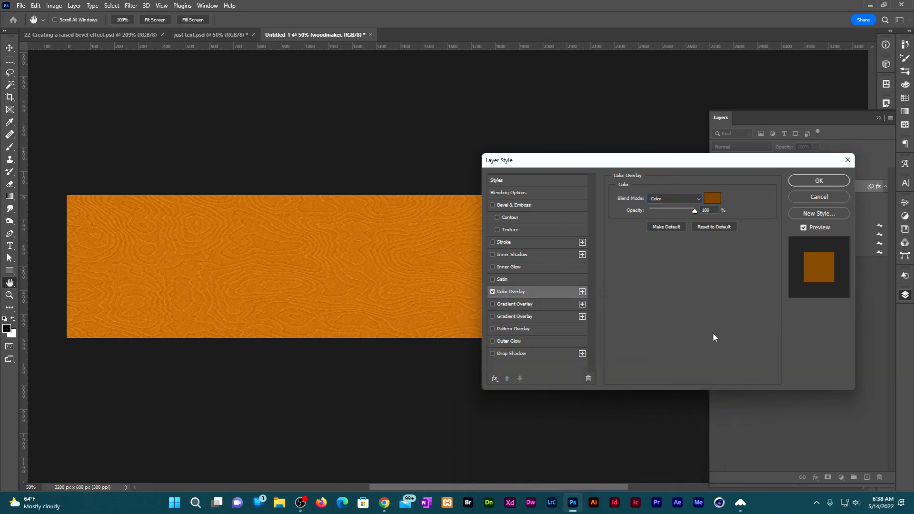
left_click(686, 198)
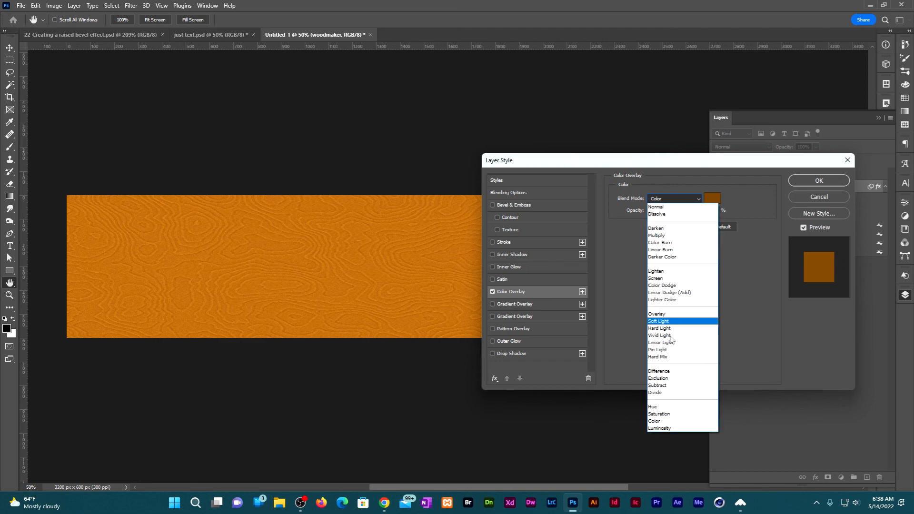
left_click(685, 422)
left_click(818, 181)
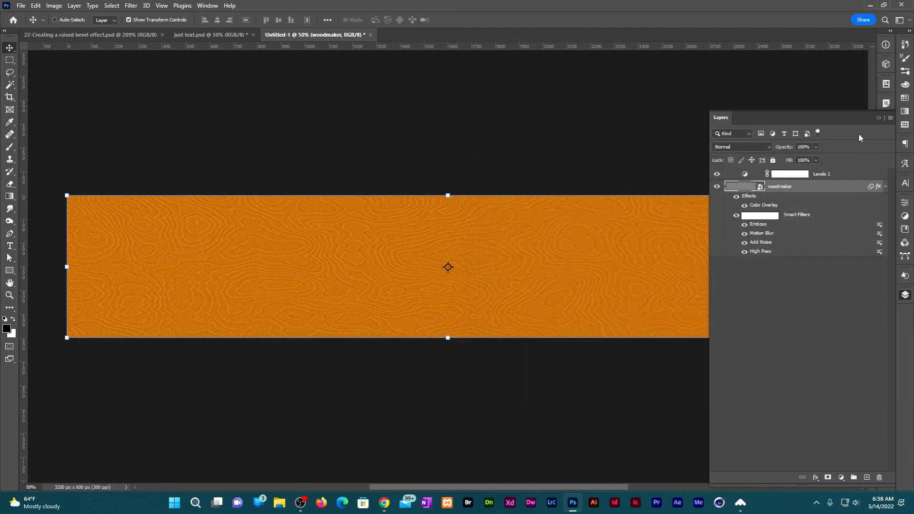
key("f")
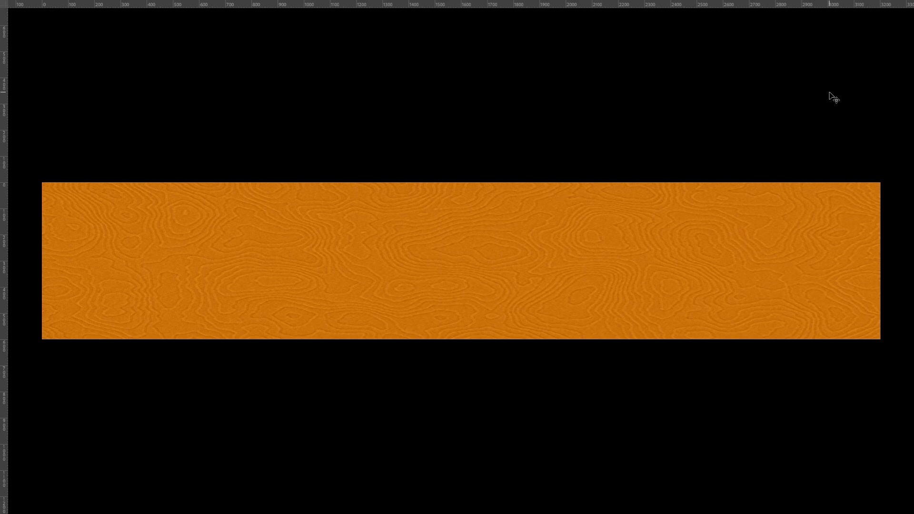